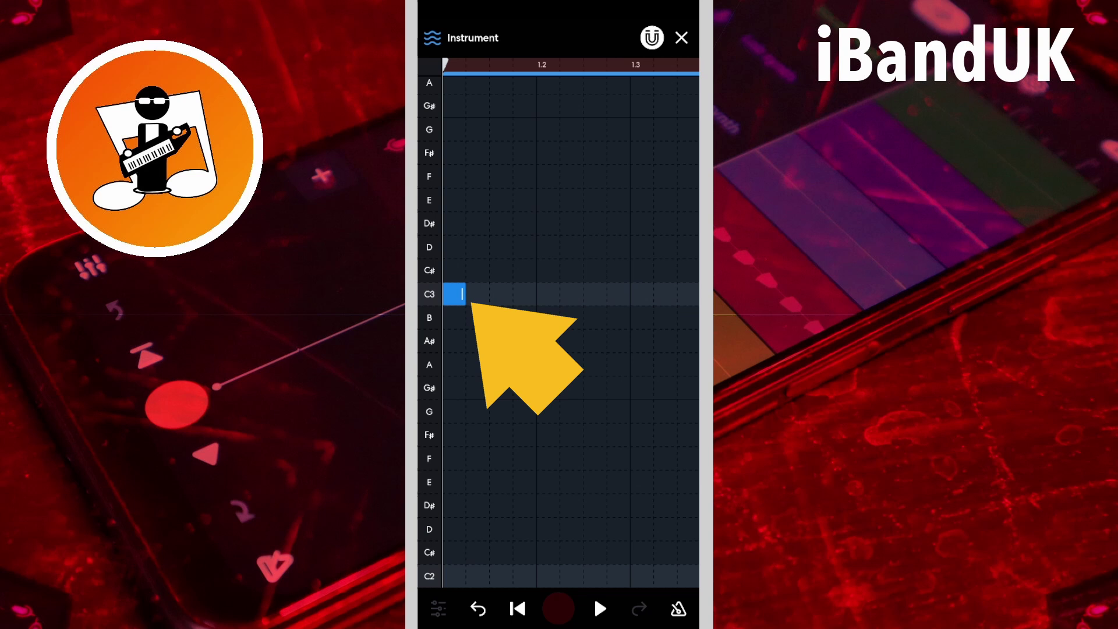
Stretch the C3 note to bar 3, remove the stray D note, and close the note editor.
{"action": "left_click_drag", "start_coordinate": [476, 300], "coordinate": [680, 309]}
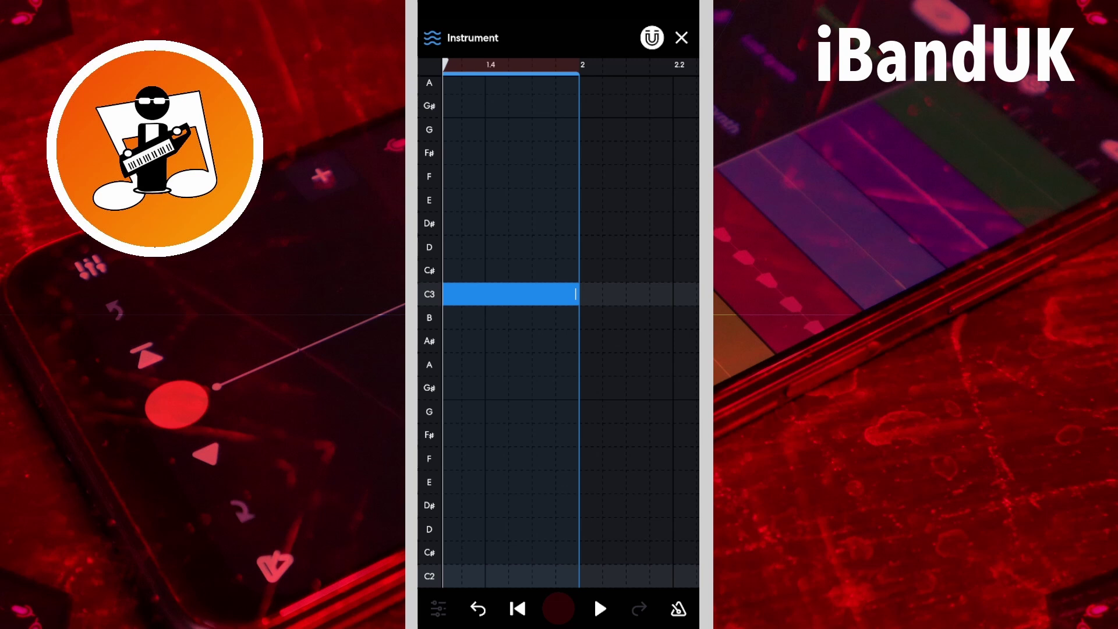
{"action": "left_click", "coordinate": [598, 247]}
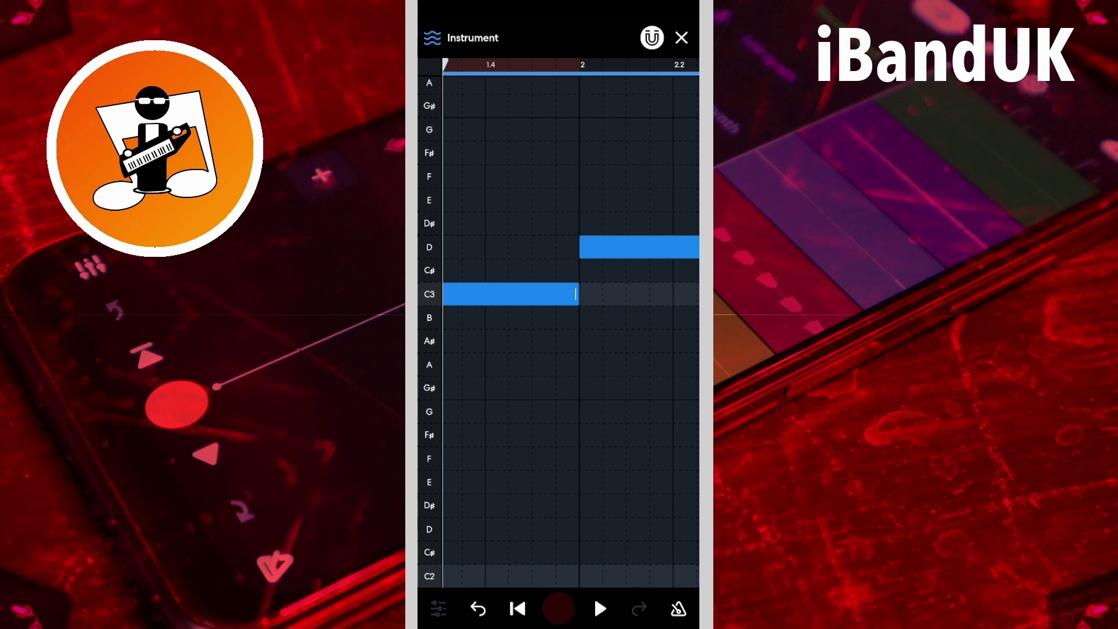
{"action": "left_click", "coordinate": [606, 245]}
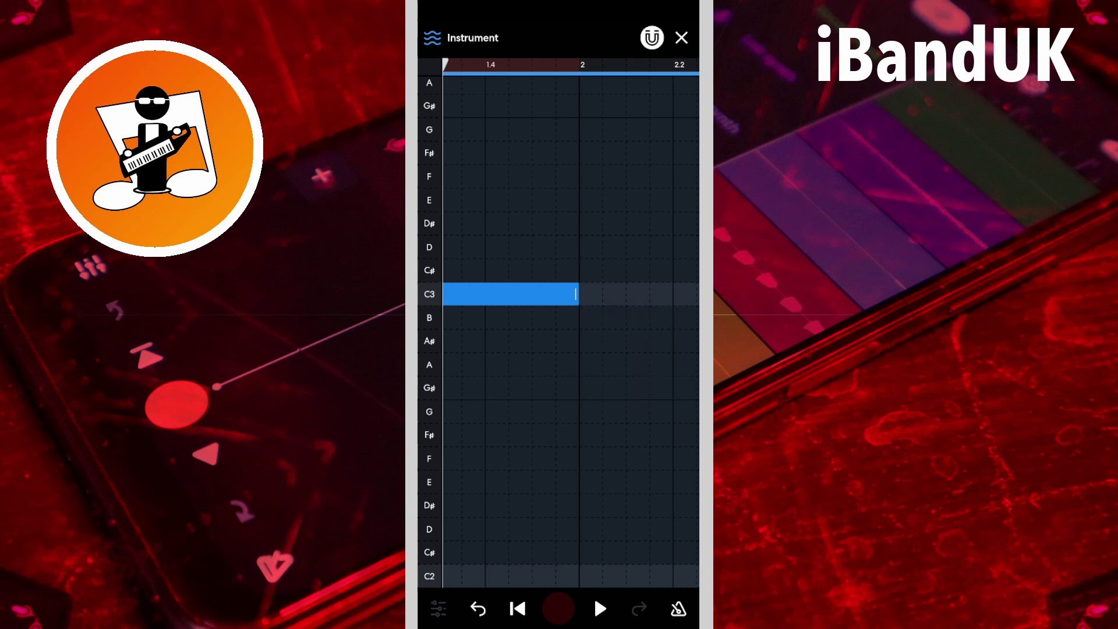
{"action": "left_click_drag", "start_coordinate": [581, 296], "coordinate": [676, 299]}
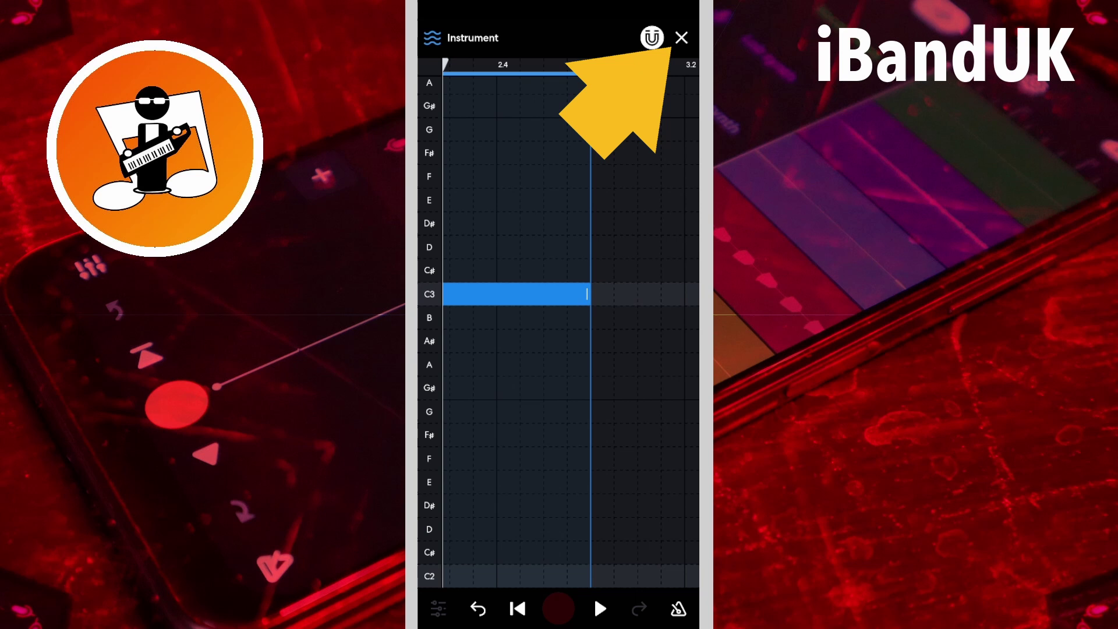
{"action": "left_click", "coordinate": [682, 38]}
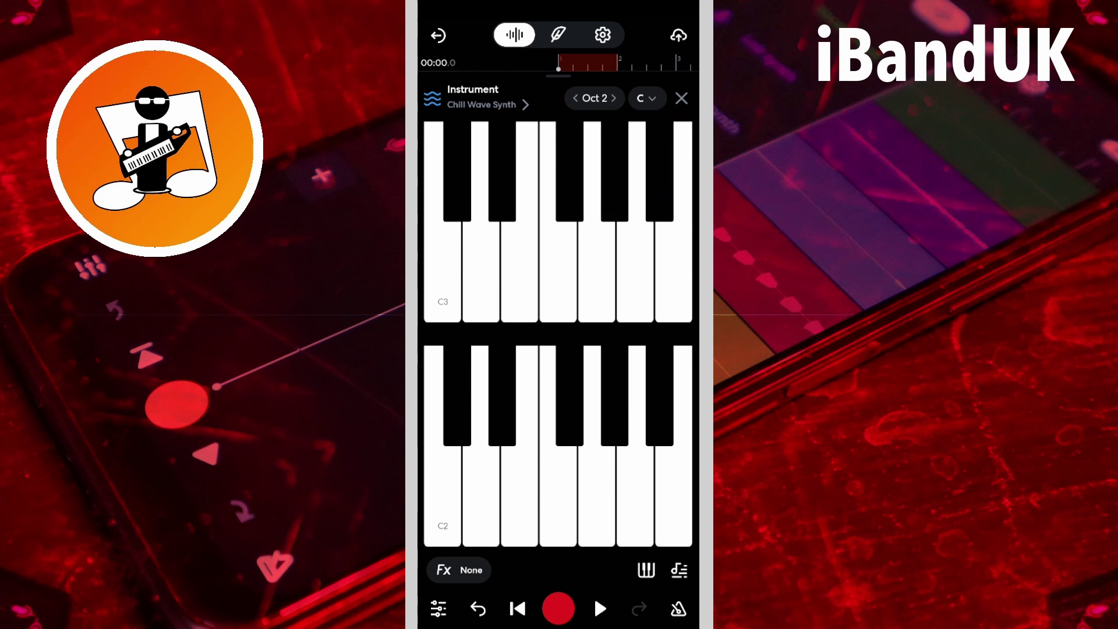
Close the keyboard panel, preview the song from the start, and show the Instrument's Volume automation lane.
{"action": "left_click", "coordinate": [682, 98]}
{"action": "left_click", "coordinate": [600, 608]}
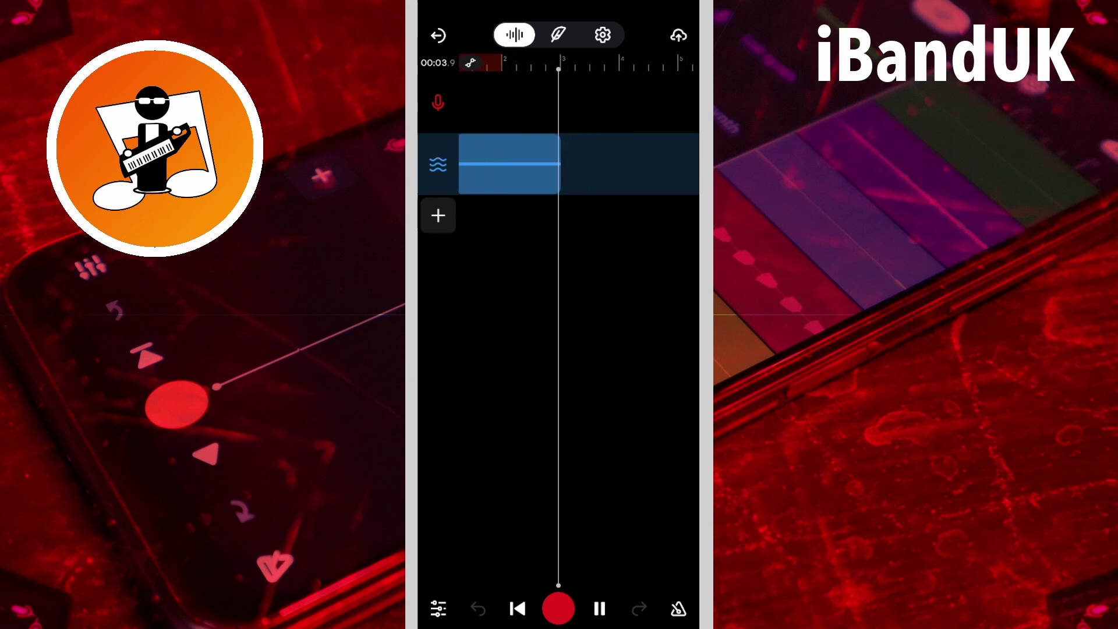
{"action": "left_click", "coordinate": [600, 608]}
{"action": "left_click", "coordinate": [517, 609]}
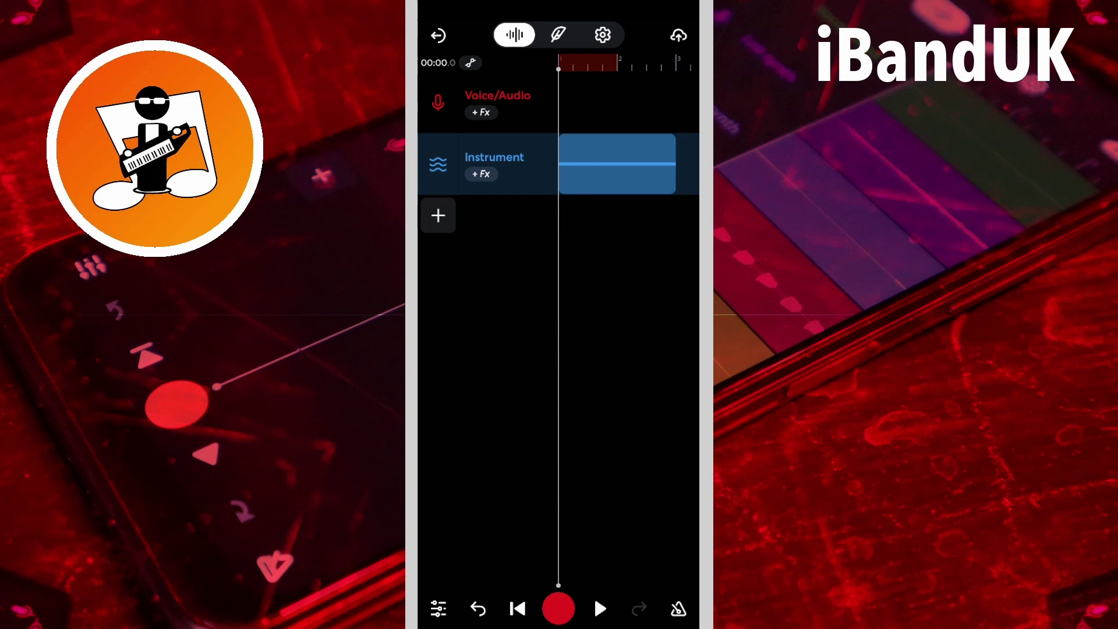
{"action": "left_click", "coordinate": [471, 62]}
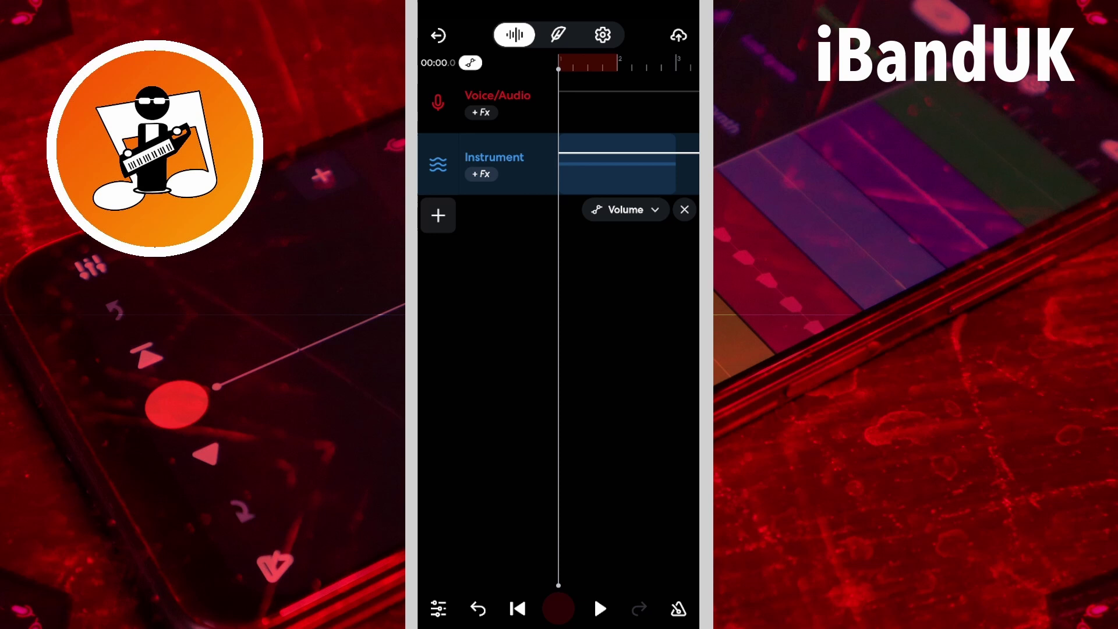
Add two volume points near the clip start, drop the first to the bottom, and play the fade-in.
{"action": "left_click", "coordinate": [558, 153]}
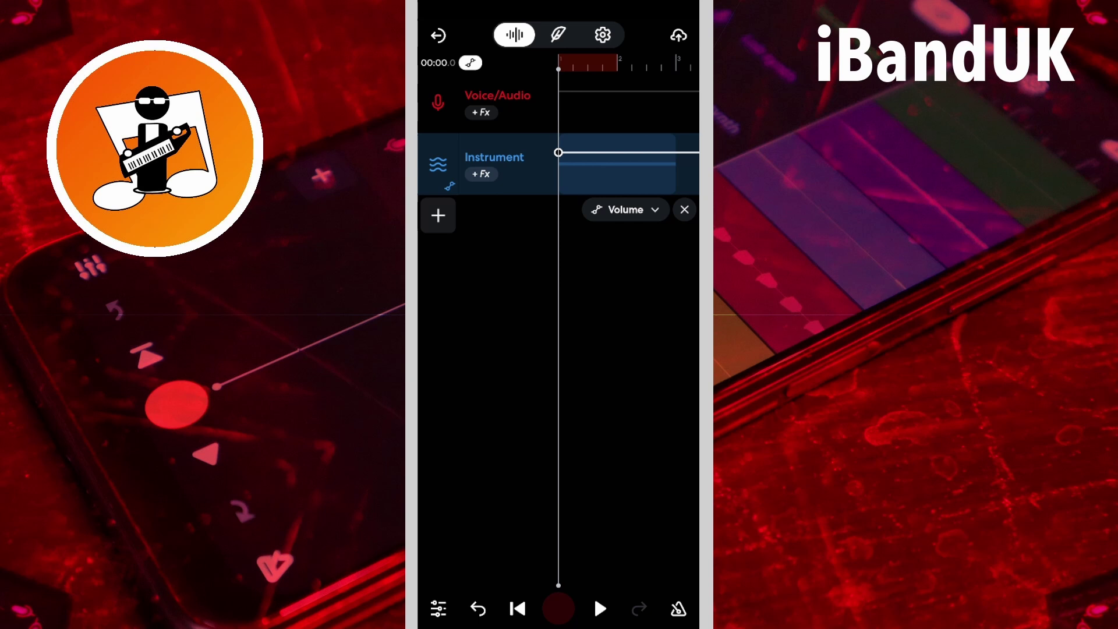
{"action": "left_click", "coordinate": [588, 155]}
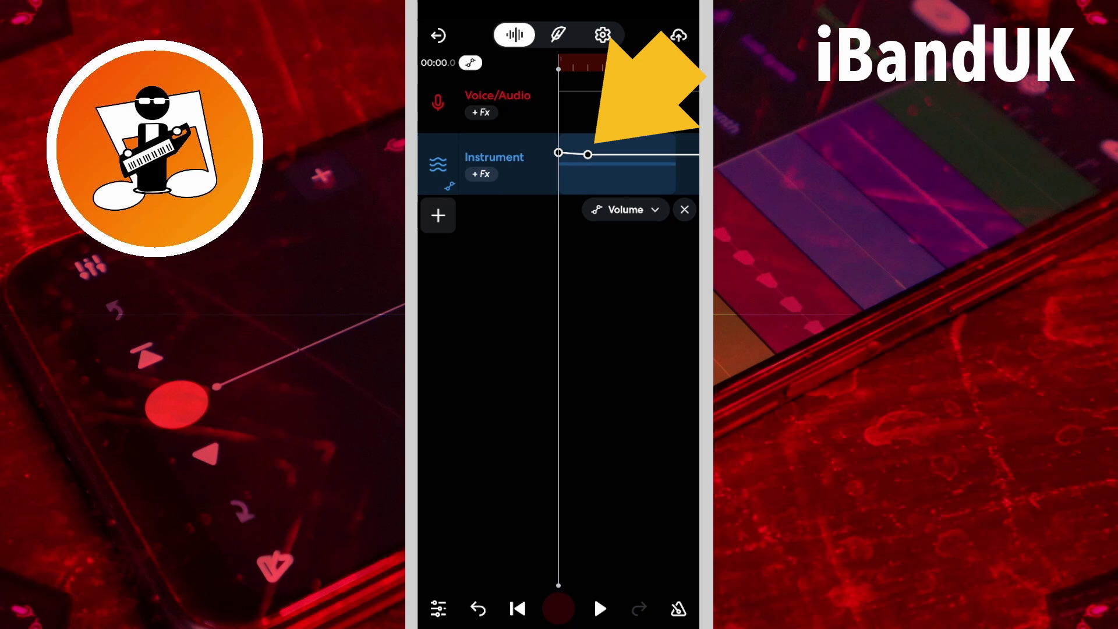
{"action": "mouse_move", "coordinate": [589, 155]}
{"action": "left_mouse_down"}
{"action": "mouse_move", "coordinate": [589, 174]}
{"action": "mouse_move", "coordinate": [592, 153]}
{"action": "left_mouse_up"}
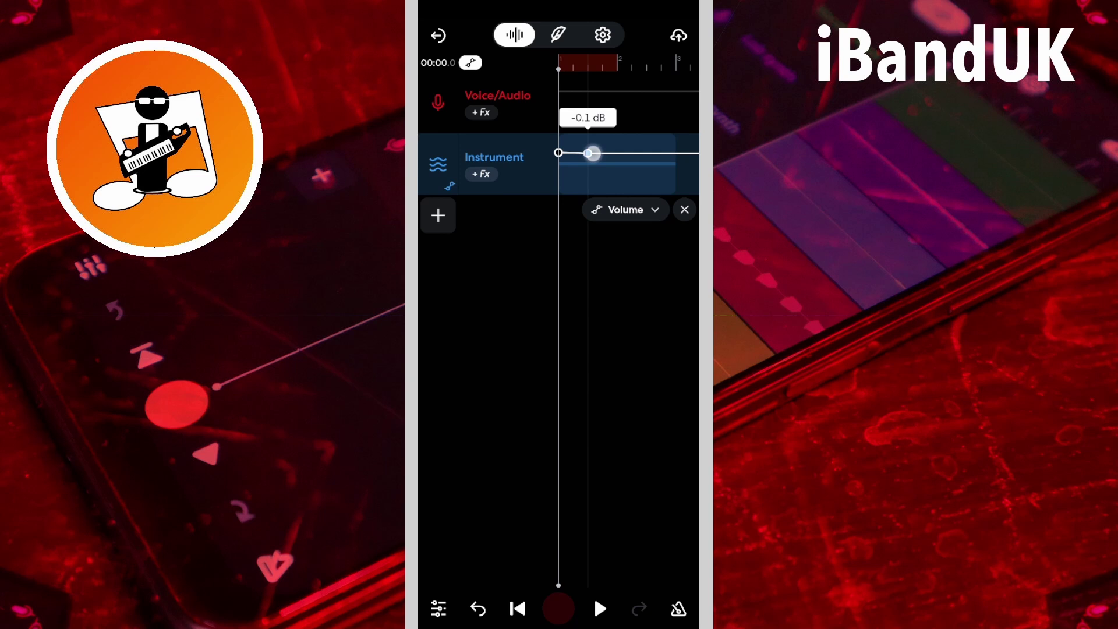
{"action": "left_click_drag", "start_coordinate": [592, 152], "coordinate": [591, 153]}
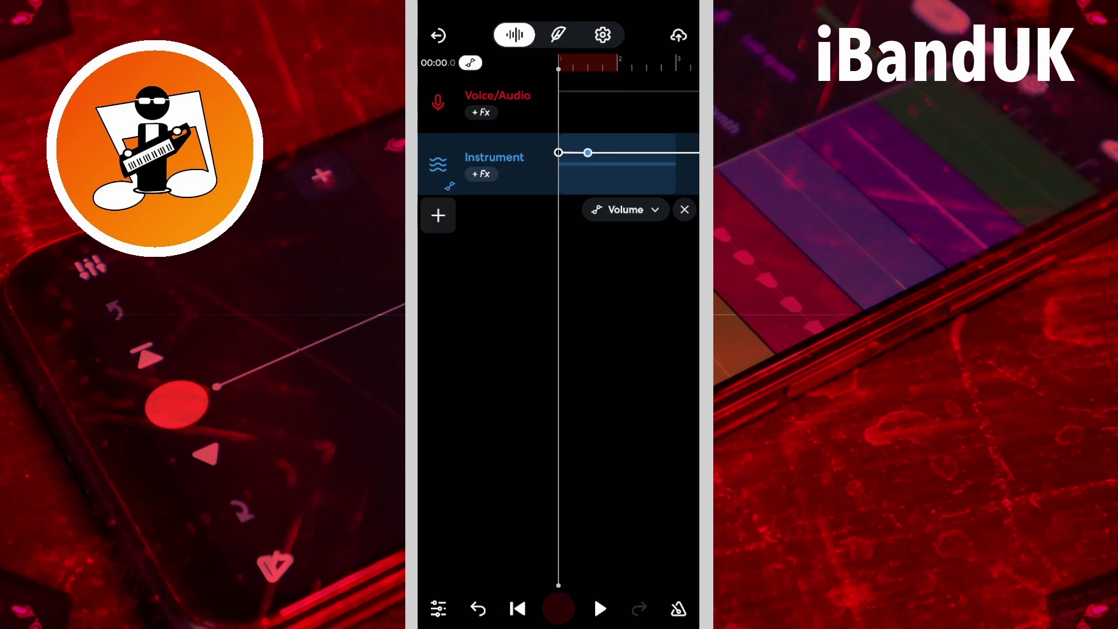
{"action": "left_click_drag", "start_coordinate": [558, 154], "coordinate": [559, 191]}
{"action": "left_click", "coordinate": [600, 608]}
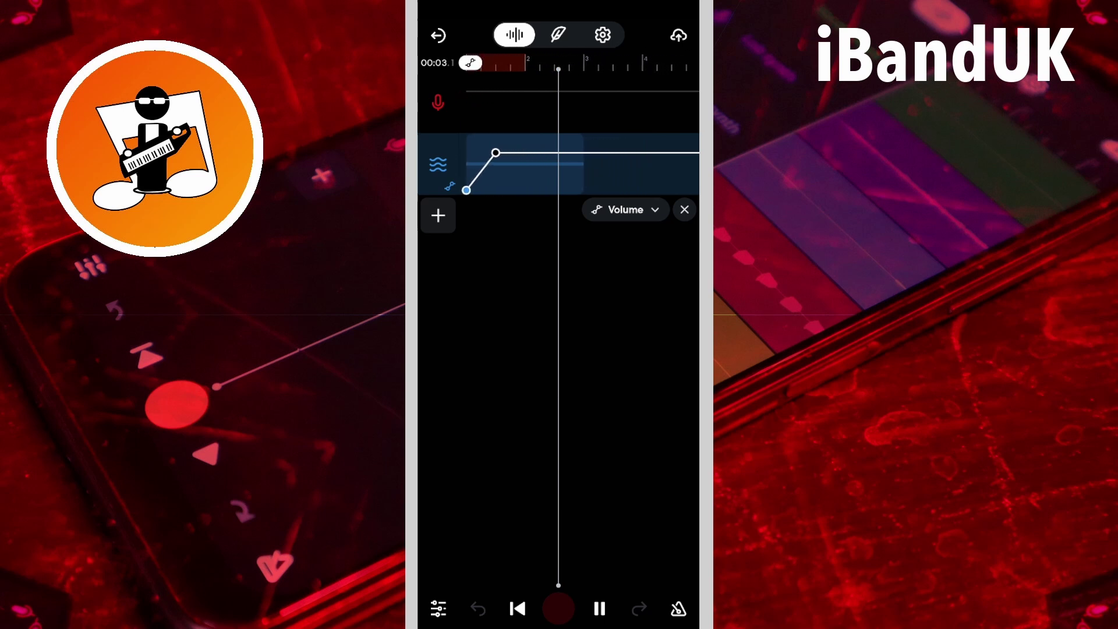
Stop and rewind playback, then add two more volume points further along the line.
{"action": "left_click", "coordinate": [601, 609]}
{"action": "left_click", "coordinate": [518, 609]}
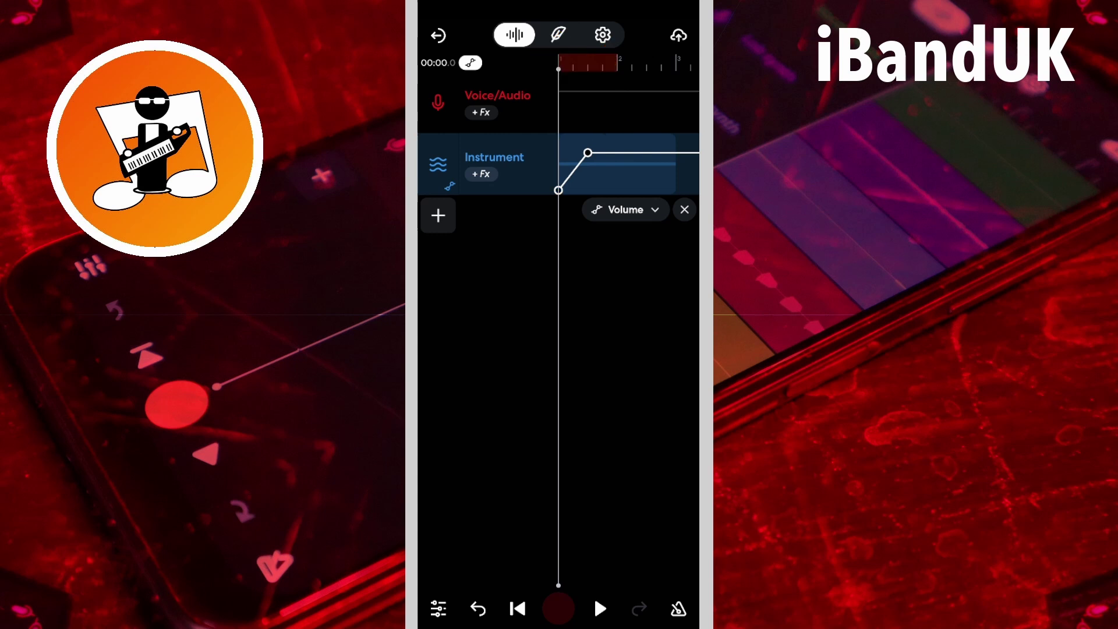
{"action": "left_click", "coordinate": [632, 155]}
{"action": "left_click", "coordinate": [677, 153]}
Hold the middle point near 0 dB, drop the last point to the bottom, and preview the fade-out.
{"action": "left_click", "coordinate": [632, 155]}
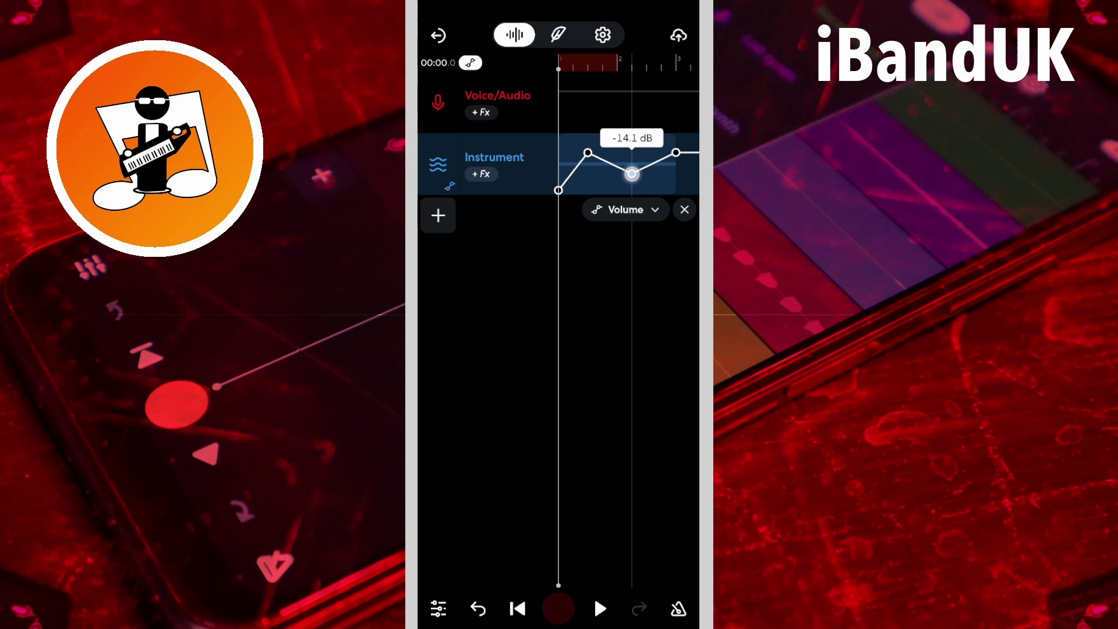
{"action": "left_click_drag", "start_coordinate": [632, 173], "coordinate": [632, 153]}
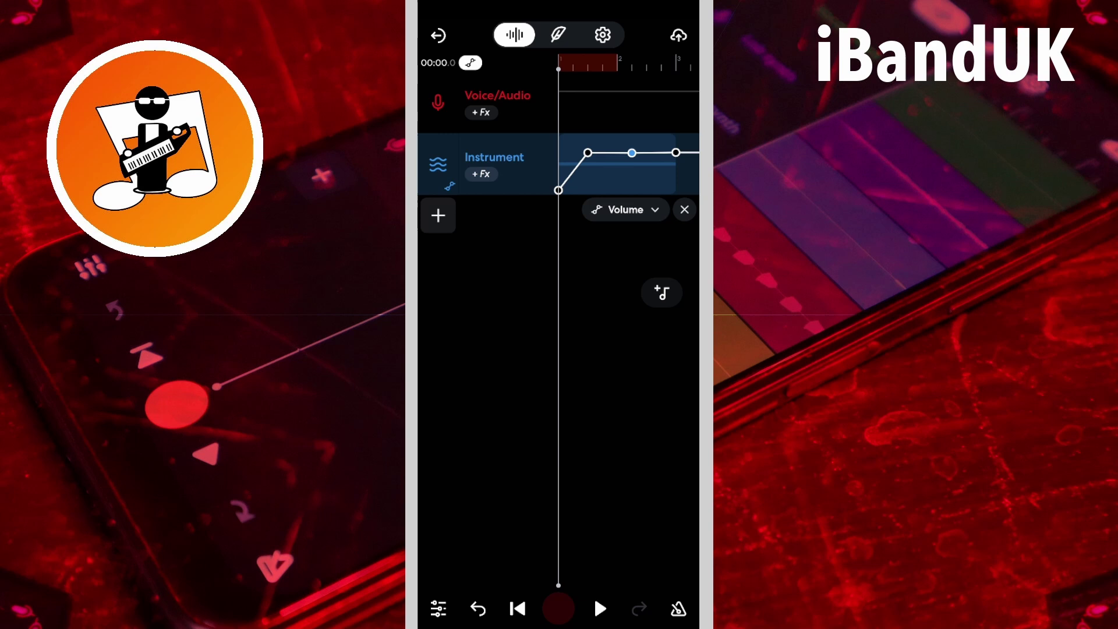
{"action": "left_click_drag", "start_coordinate": [677, 153], "coordinate": [668, 200]}
{"action": "left_click", "coordinate": [601, 609]}
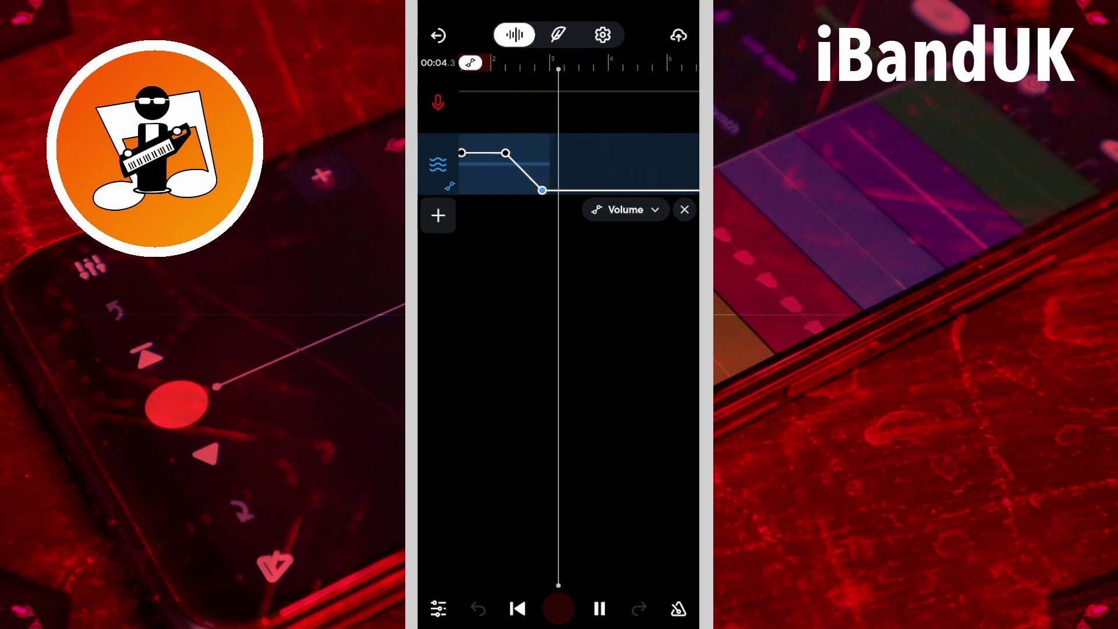
{"action": "left_click", "coordinate": [601, 609]}
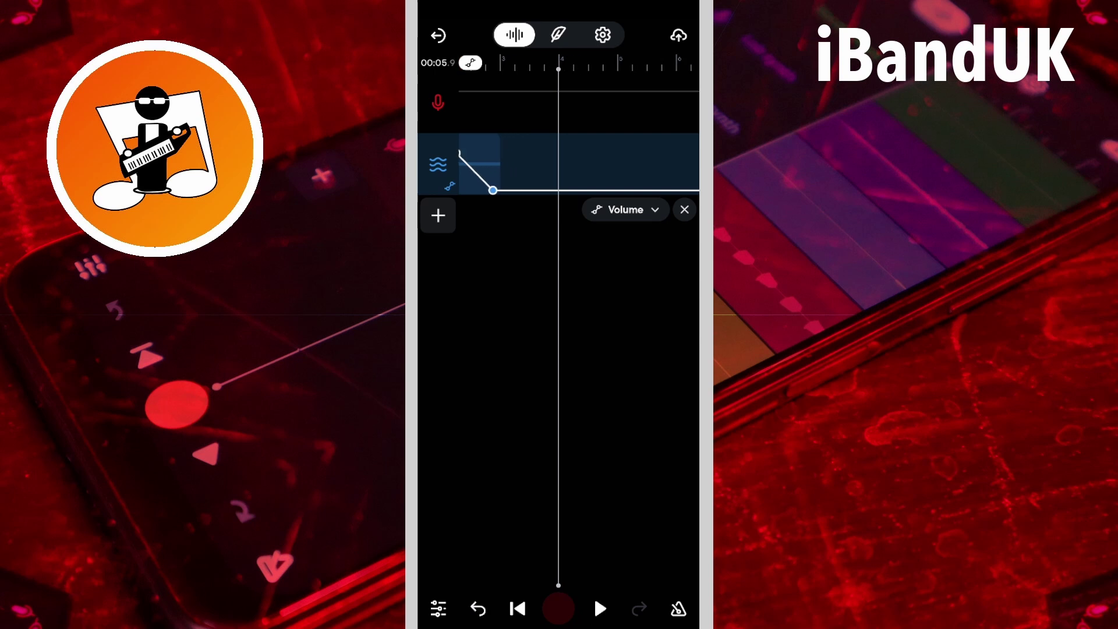
{"action": "left_click", "coordinate": [517, 609]}
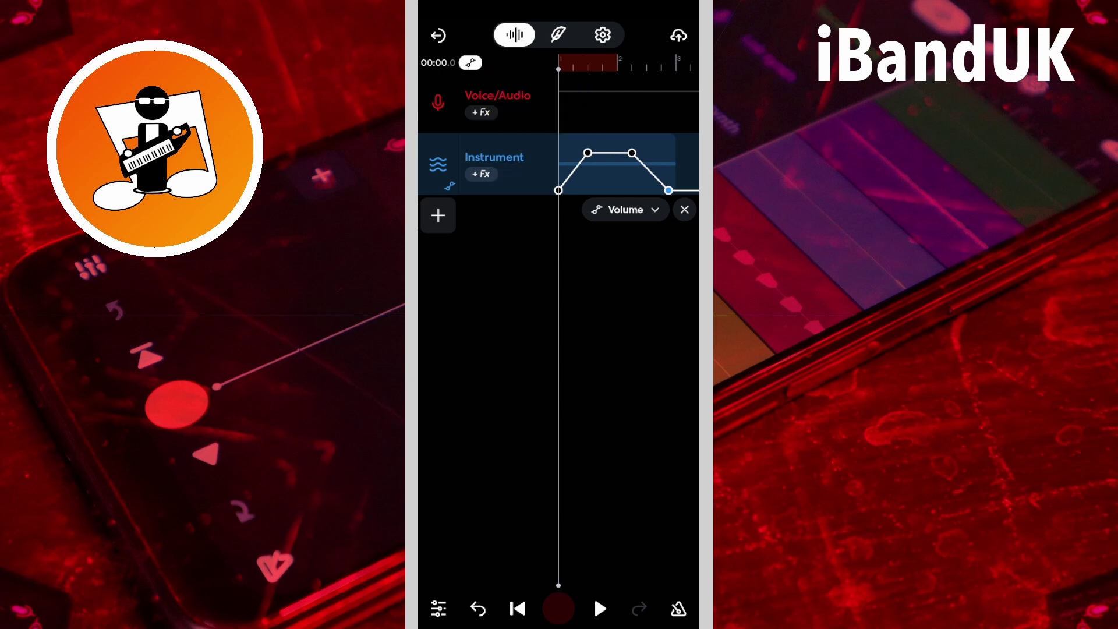
Hide the Volume automation lane and play the Instrument track from the beginning.
{"action": "left_click", "coordinate": [684, 211]}
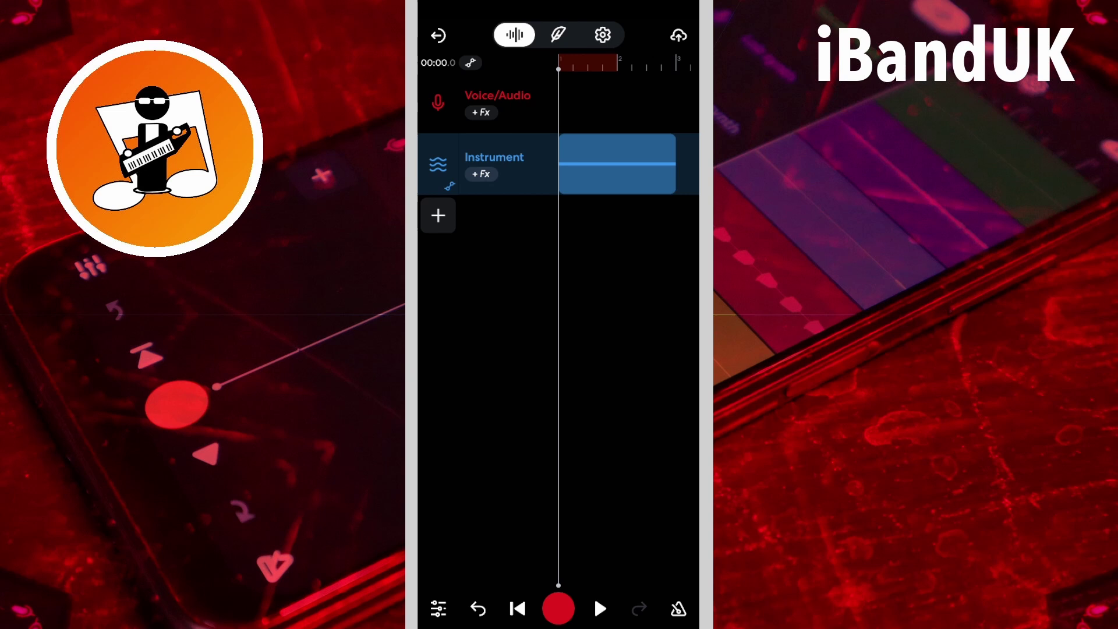
{"action": "left_click", "coordinate": [518, 610]}
{"action": "left_click", "coordinate": [600, 609]}
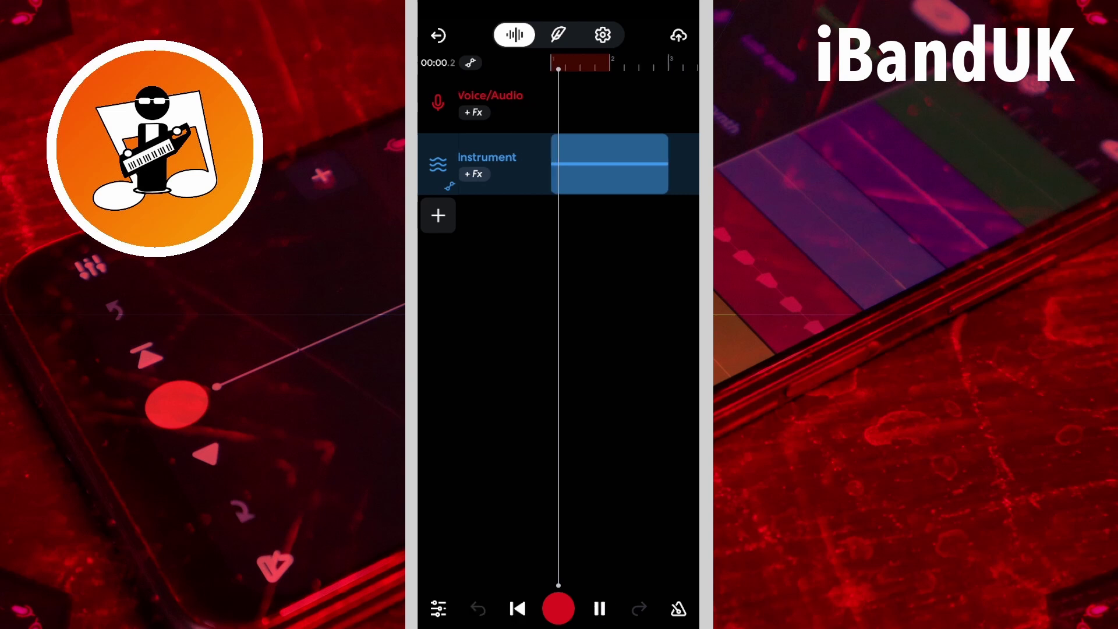